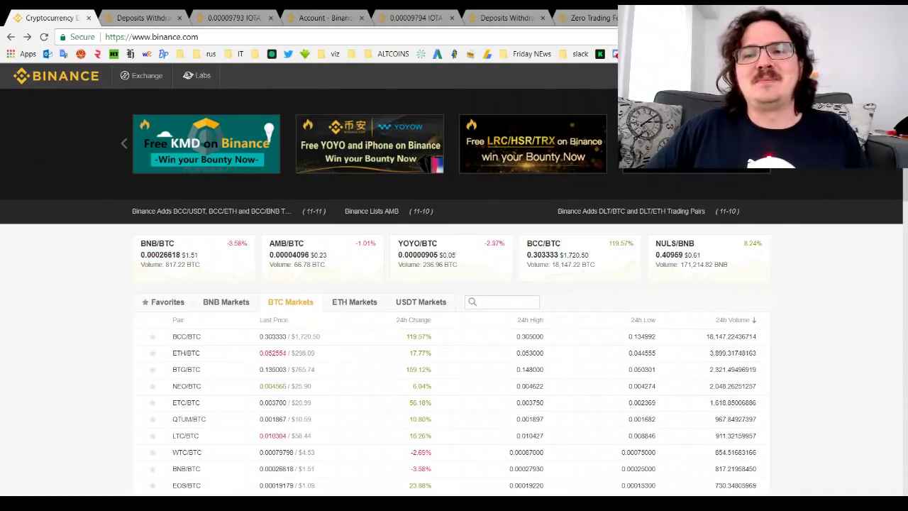
Step: Skim the market overview, move the Deposits & Withdrawals page ahead of it in the browser, and return to the market overview
scroll(56, 287, "down", 3)
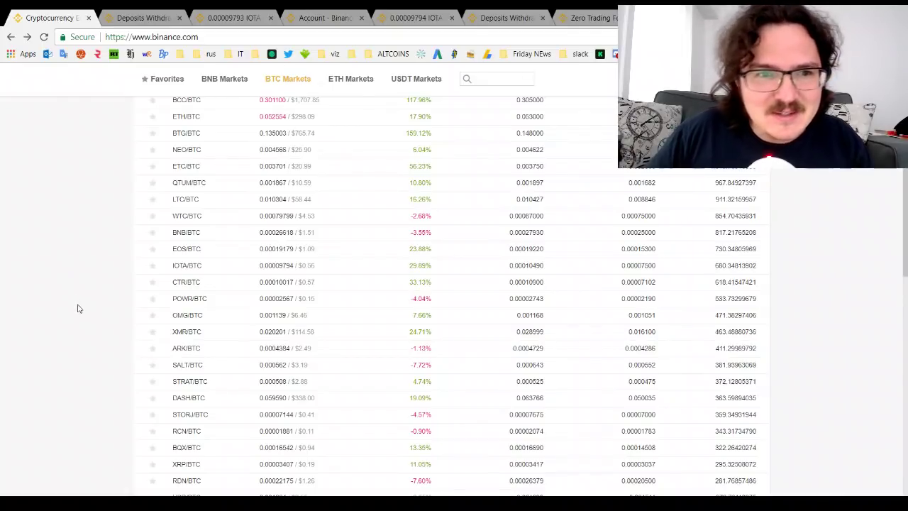
scroll(79, 308, "up", 3)
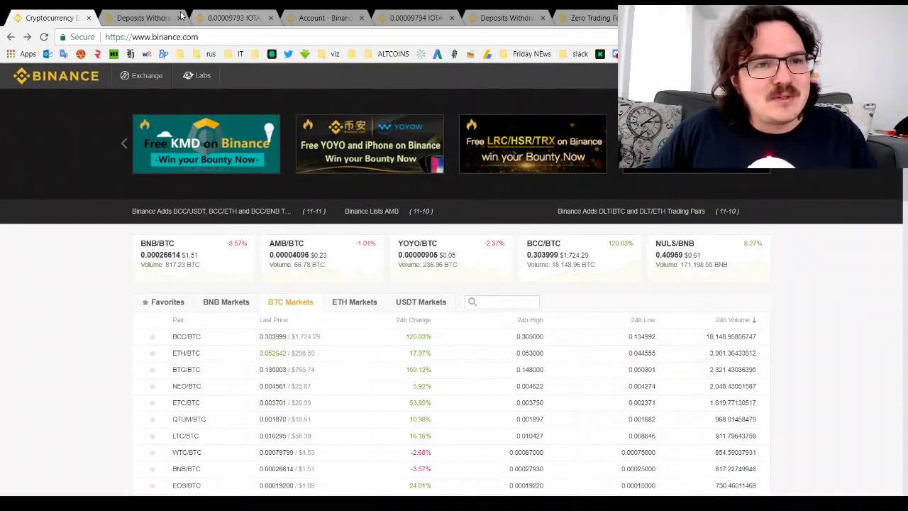
left_click_drag(181, 14, 53, 15)
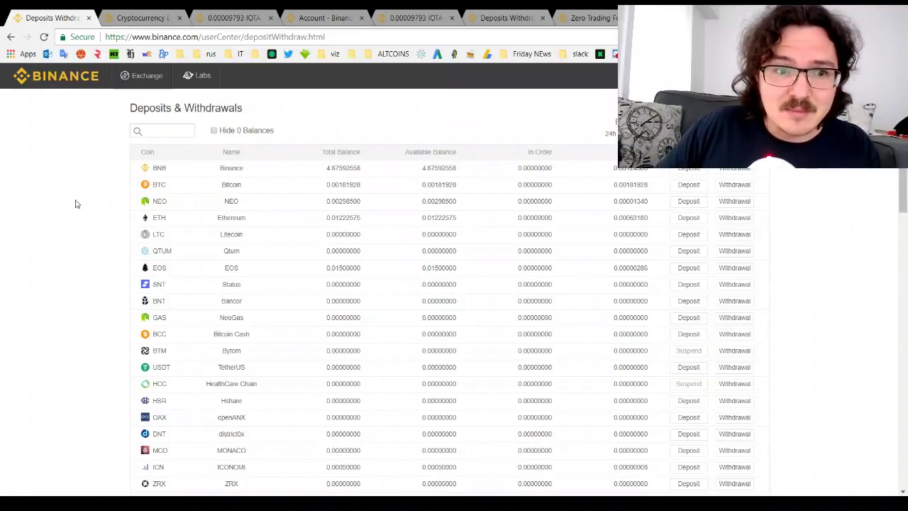
left_click(143, 15)
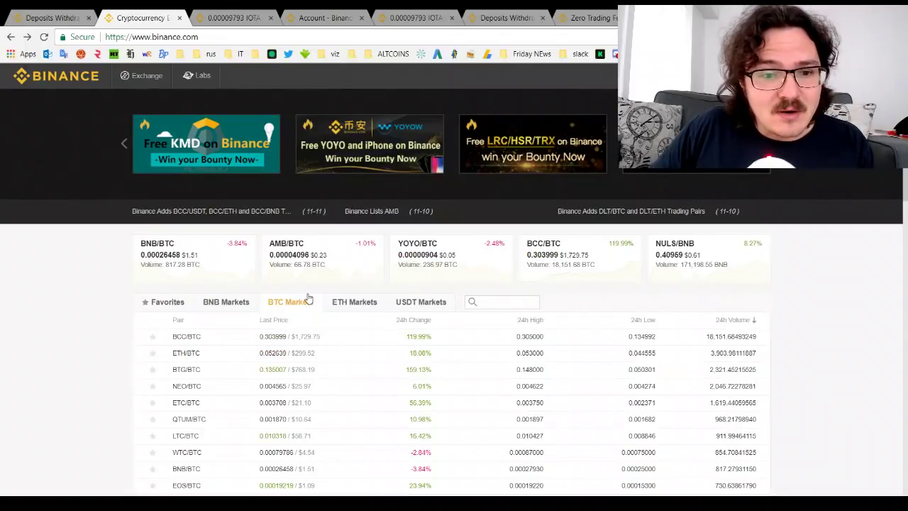
Step: Look through the full list of BTC market pairs on the market overview
scroll(89, 344, "down", 2)
scroll(88, 343, "down", 1)
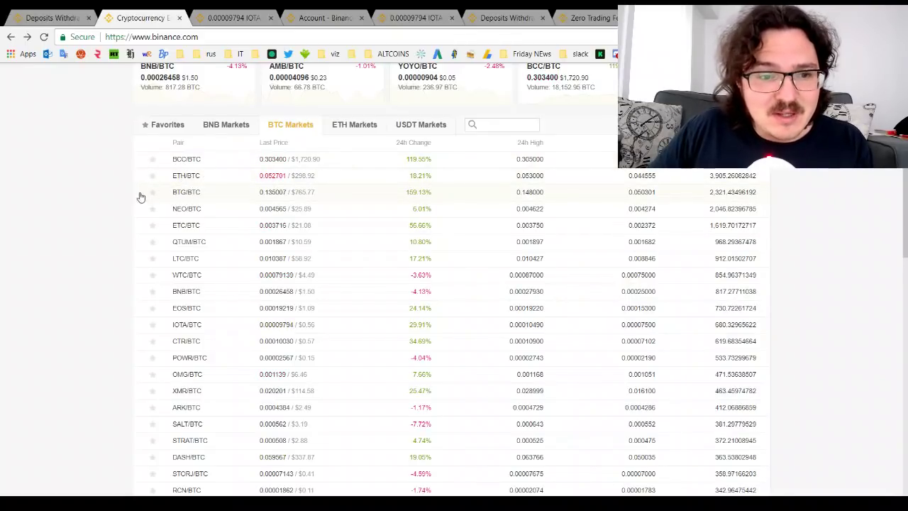
scroll(125, 218, "down", 1)
scroll(125, 218, "down", 10)
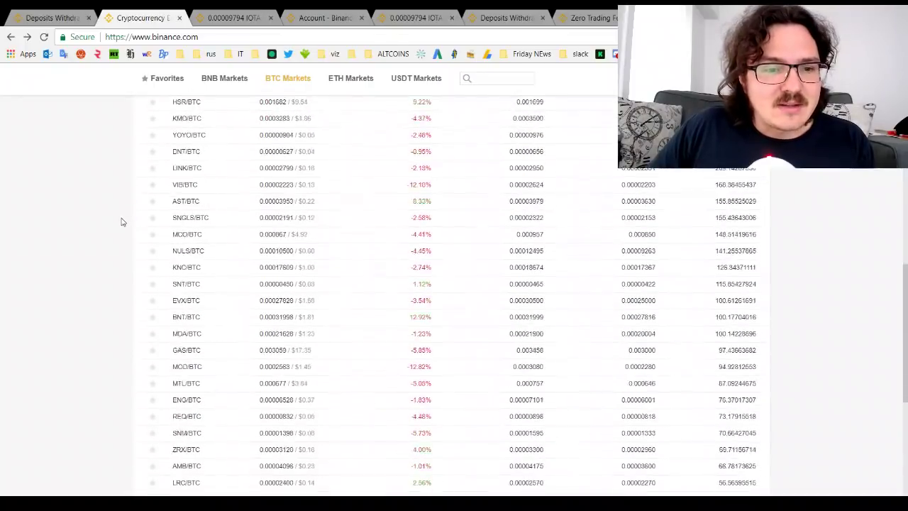
scroll(121, 222, "down", 5)
scroll(121, 222, "up", 15)
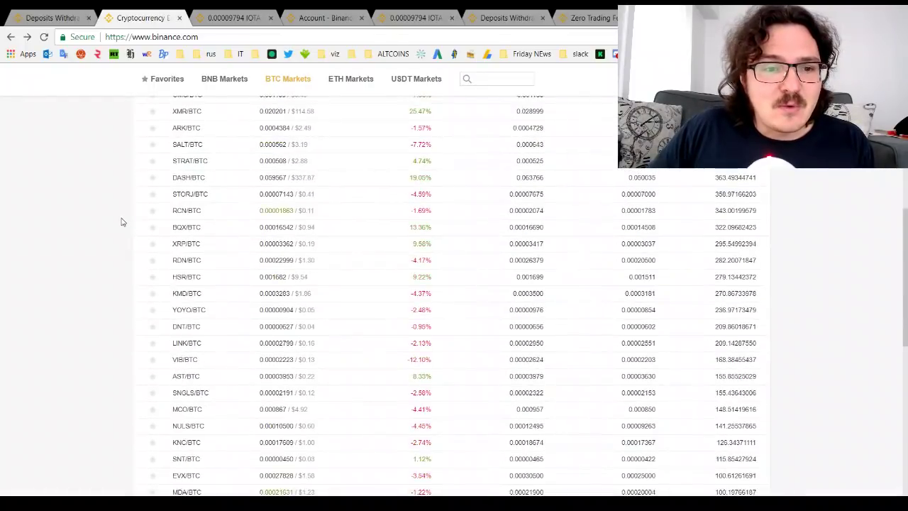
scroll(121, 222, "up", 3)
Step: Display the BNB market pairs and look through the list
left_click(226, 302)
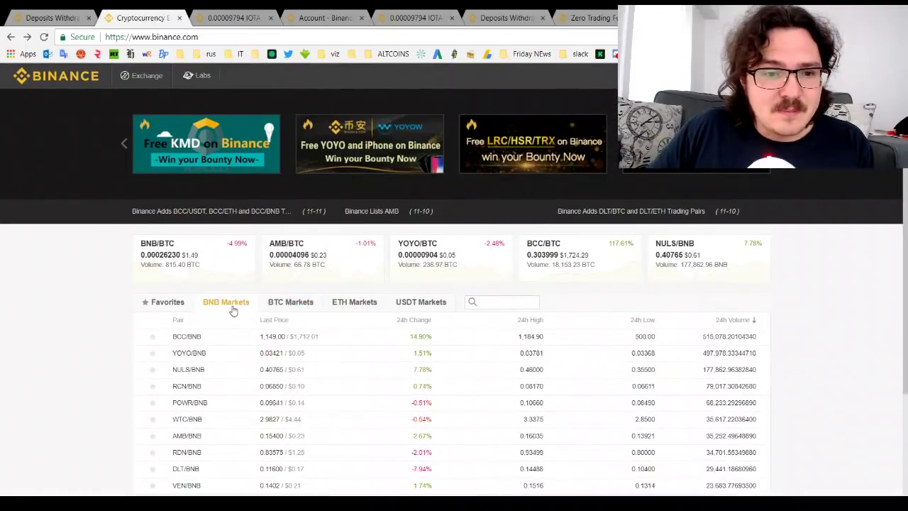
scroll(131, 308, "down", 3)
scroll(131, 308, "up", 2)
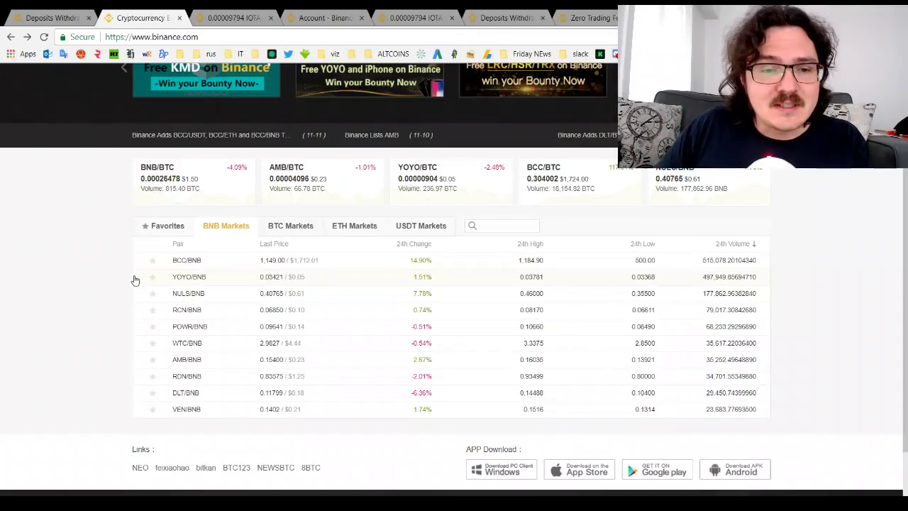
Step: Display the ETH market pairs and look through the whole list
left_click(360, 227)
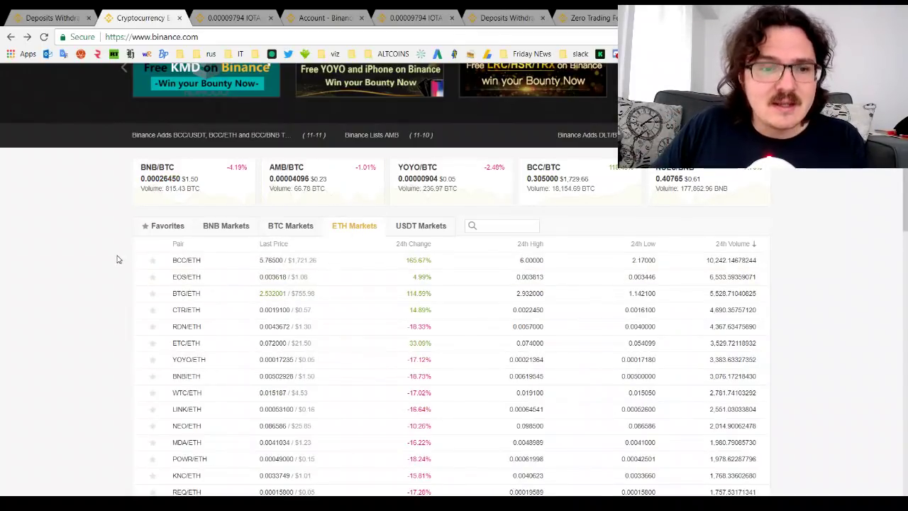
scroll(116, 258, "down", 5)
scroll(113, 266, "down", 10)
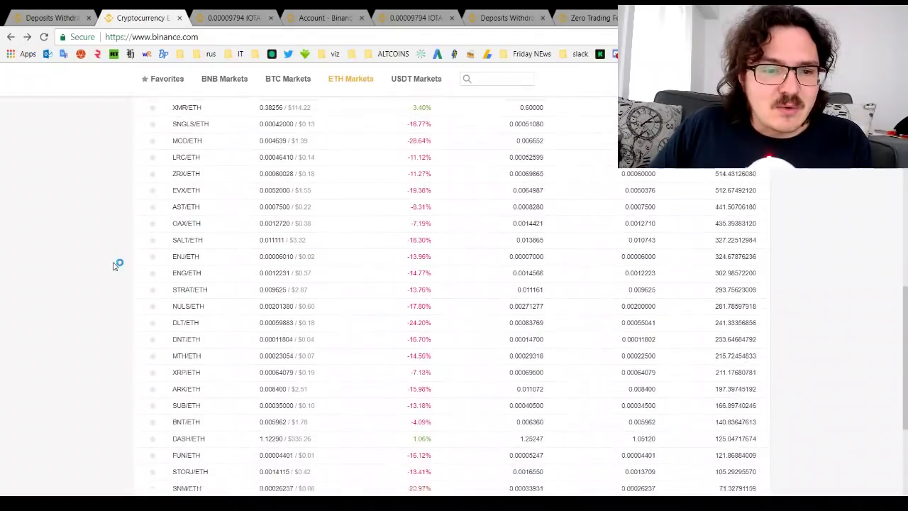
scroll(113, 266, "up", 15)
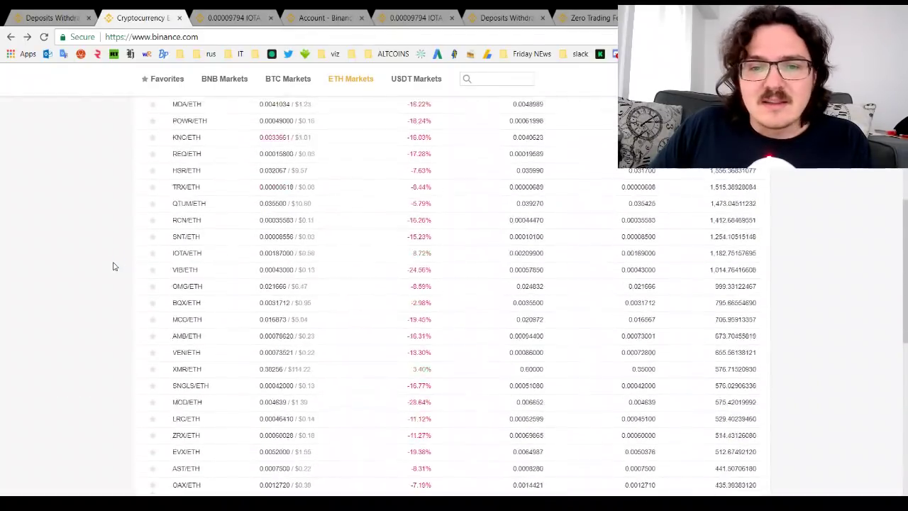
scroll(114, 266, "up", 1)
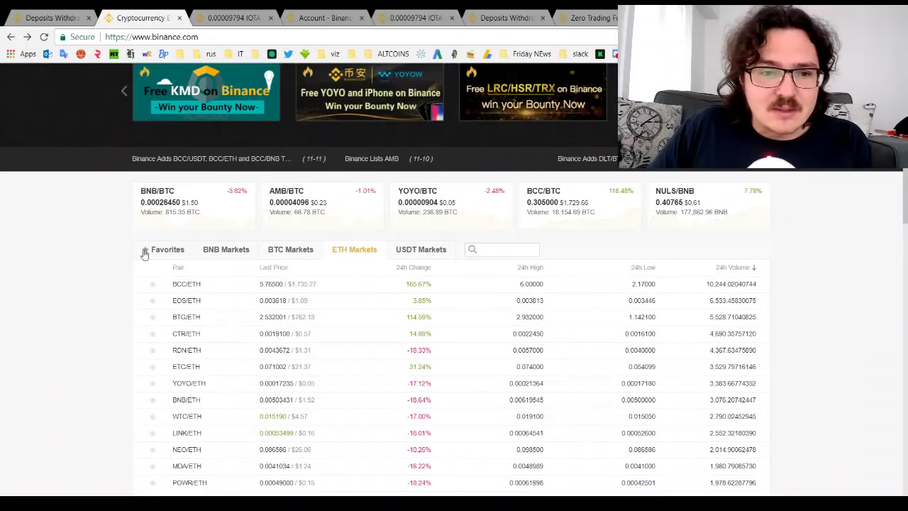
Step: Display the BTC market pairs and sort them by 24h change, in descending and in ascending order
left_click(285, 251)
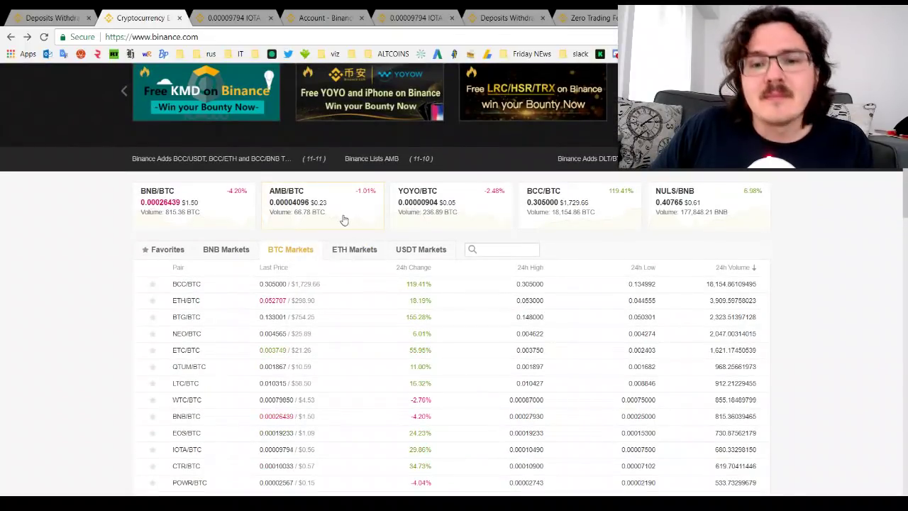
left_click(415, 270)
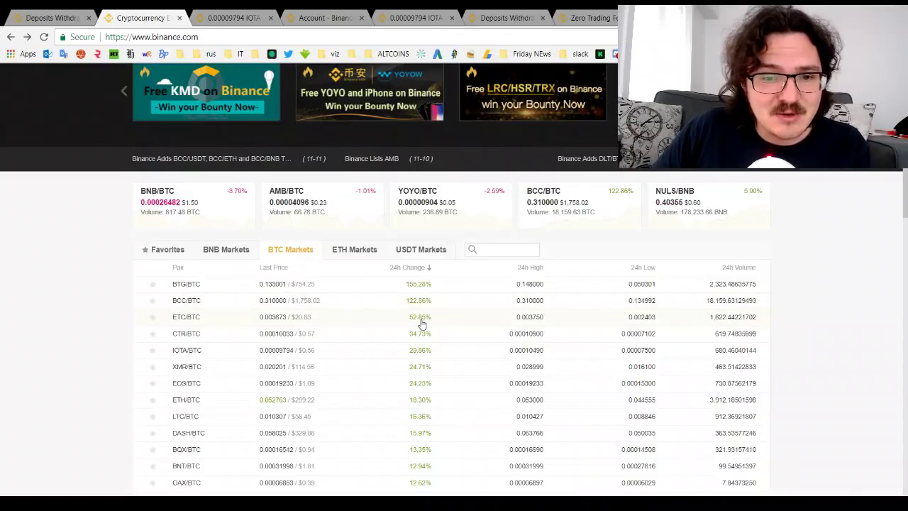
left_click(425, 271)
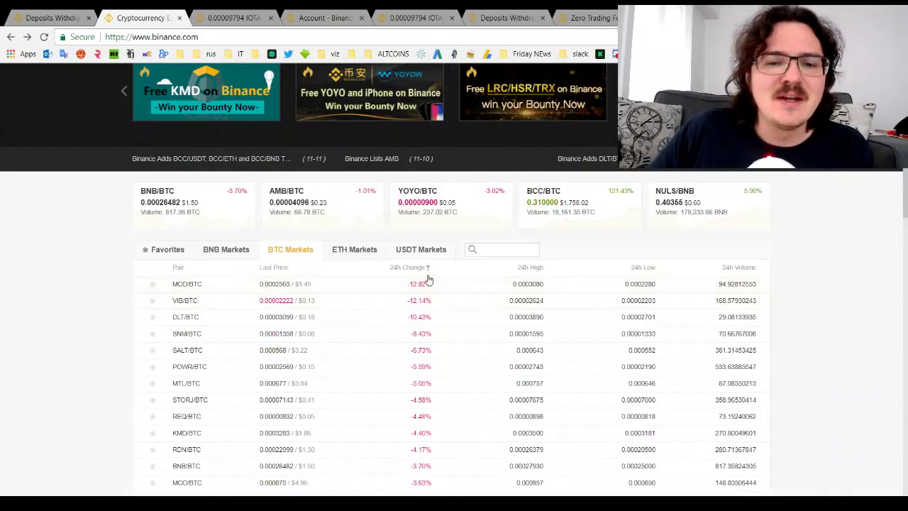
Step: Sort the BTC pairs by 24h high, 24h volume and last price in turn, ending with ascending order by pair name
left_click(530, 268)
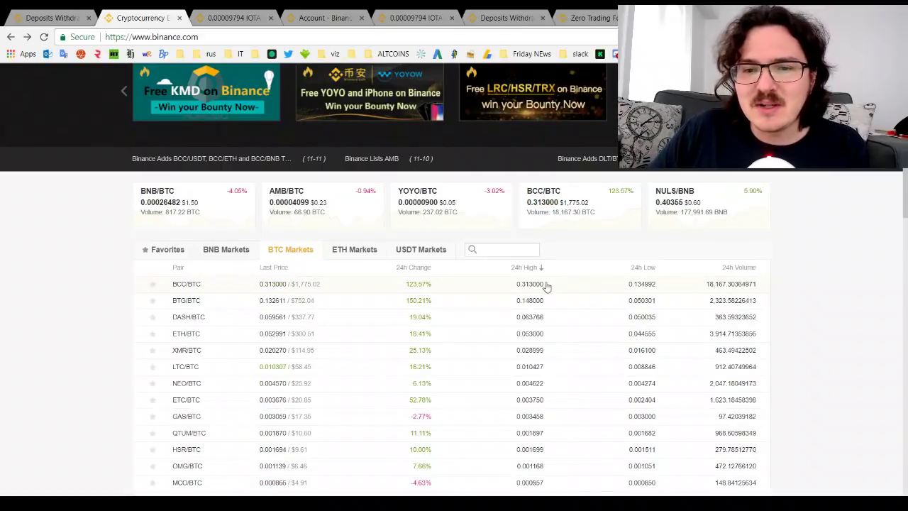
left_click(740, 273)
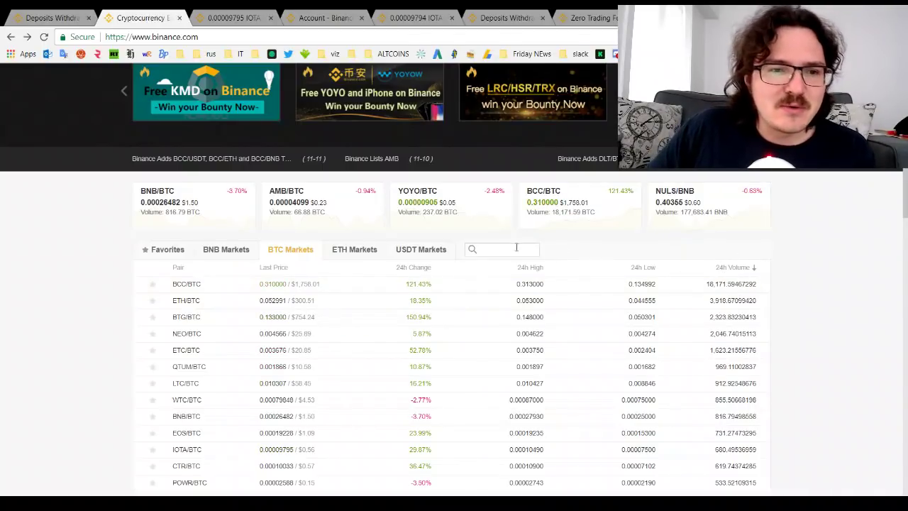
left_click(273, 268)
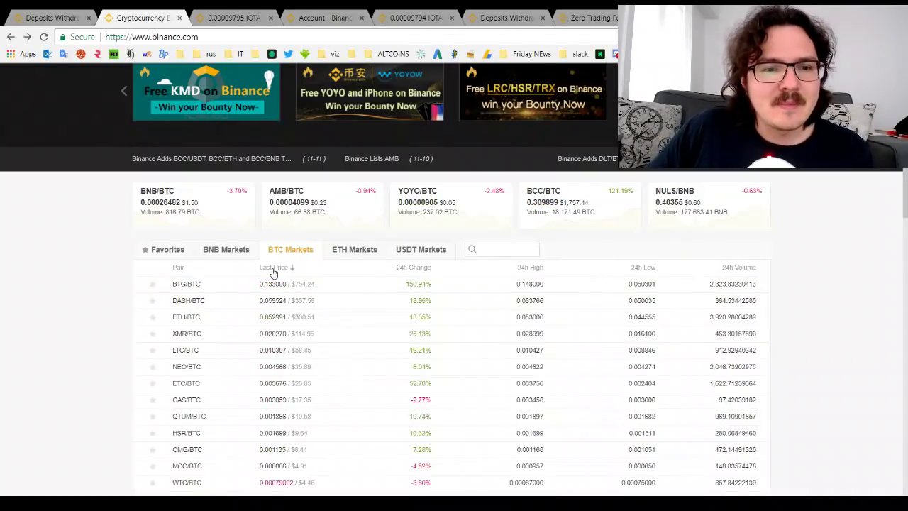
left_click(188, 270)
left_click(179, 271)
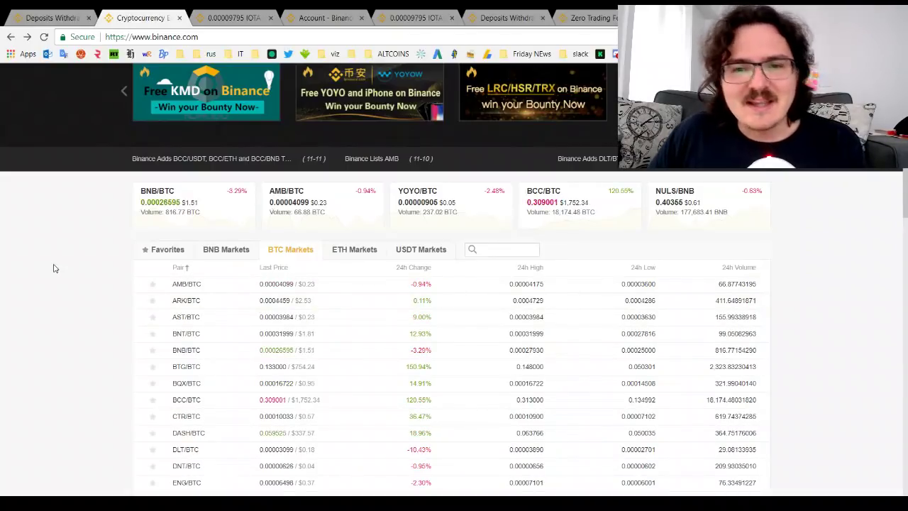
Step: View the USDT market pairs and the Favorites list
left_click(410, 251)
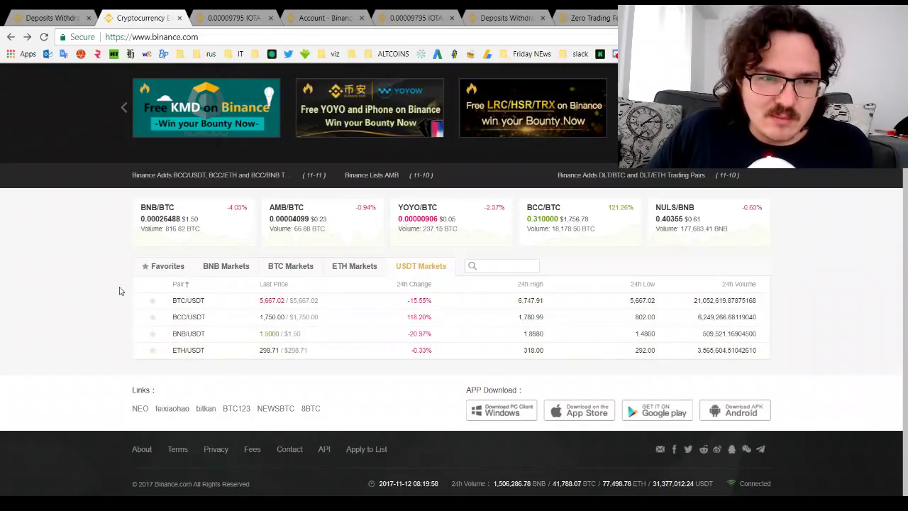
scroll(124, 289, "up", 1)
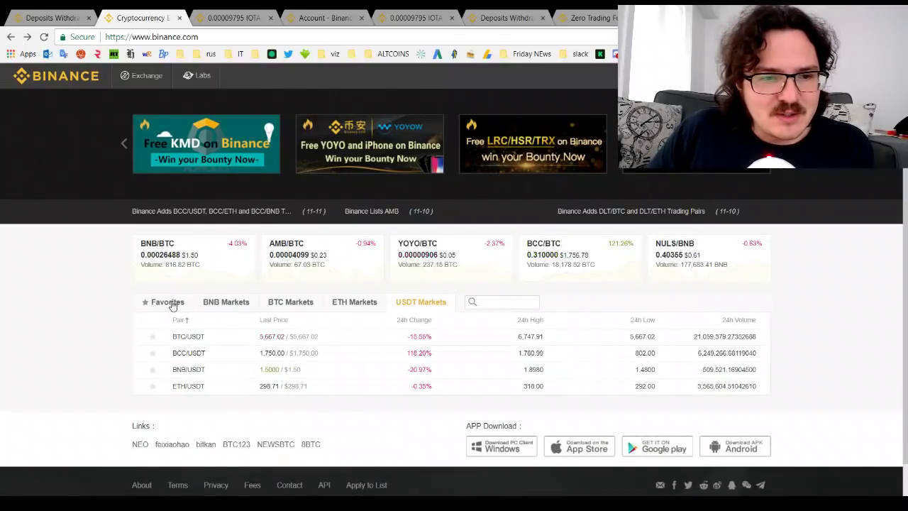
left_click(173, 302)
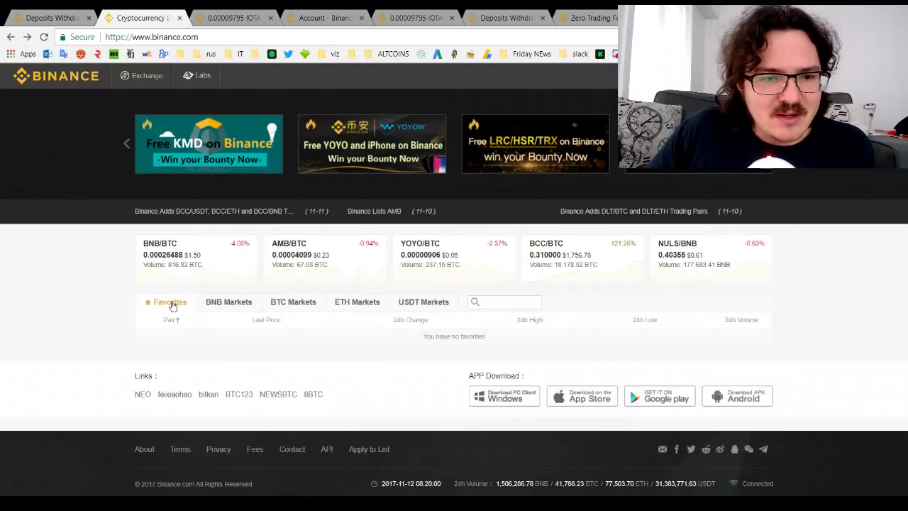
Step: Mark ARK/BTC in the BTC markets as a favorite and display the Favorites list
left_click(283, 303)
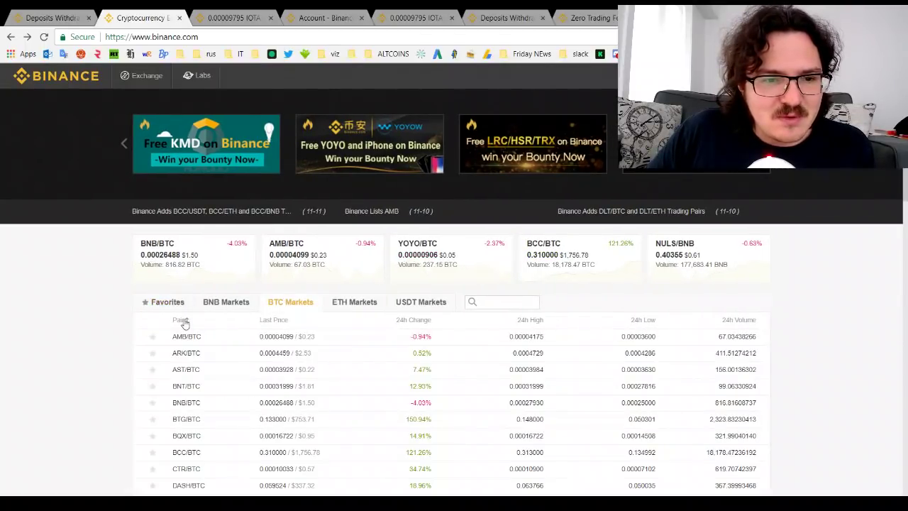
left_click(152, 352)
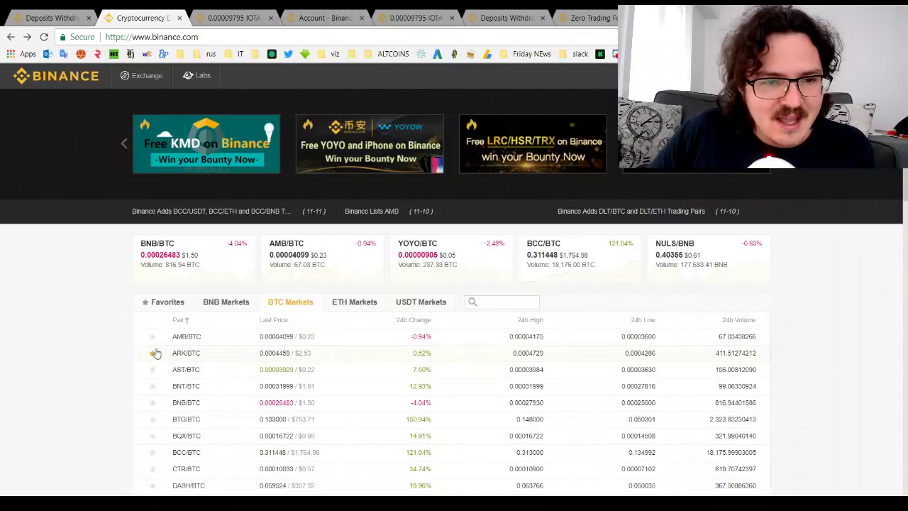
left_click(166, 305)
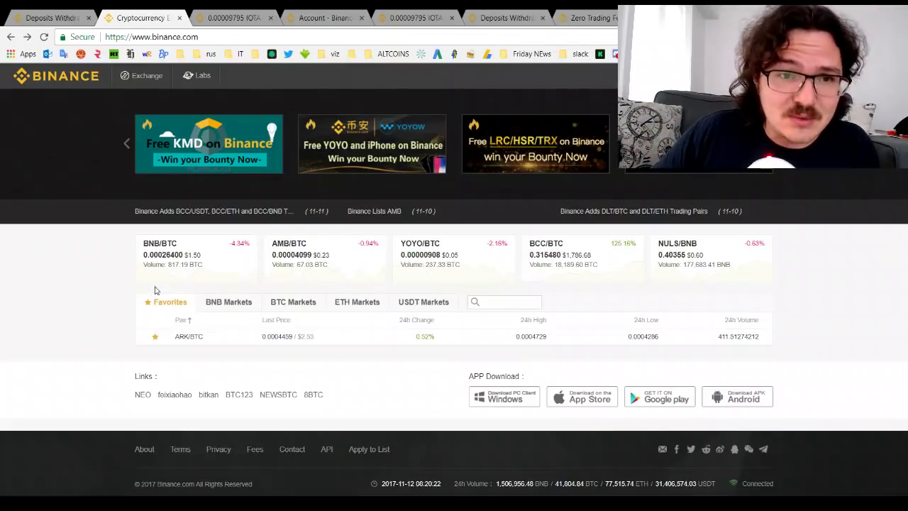
Step: Switch to the IOTA/BTC trading page and look over its chart, order forms and trade history
left_click(234, 17)
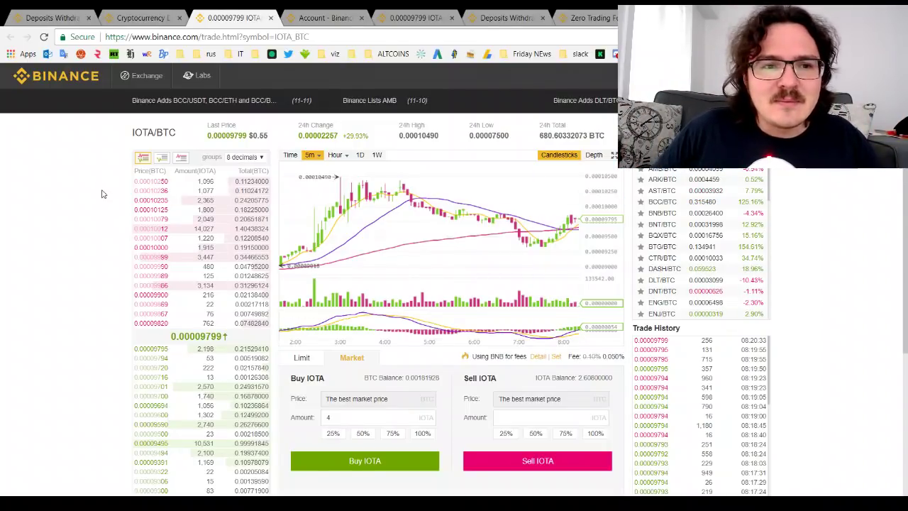
scroll(91, 200, "down", 1)
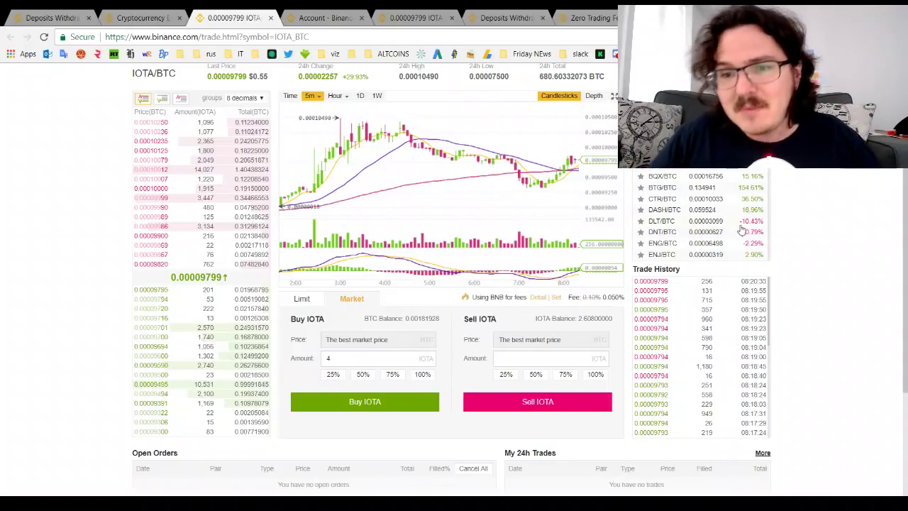
scroll(806, 250, "up", 2)
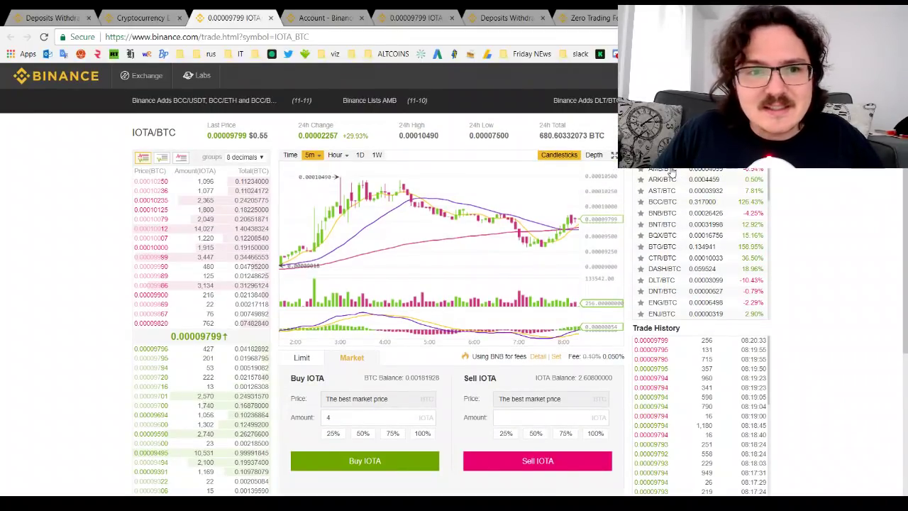
Step: Find POWR/BTC in the trading page's list of BTC pairs and open its market
scroll(681, 192, "down", 3)
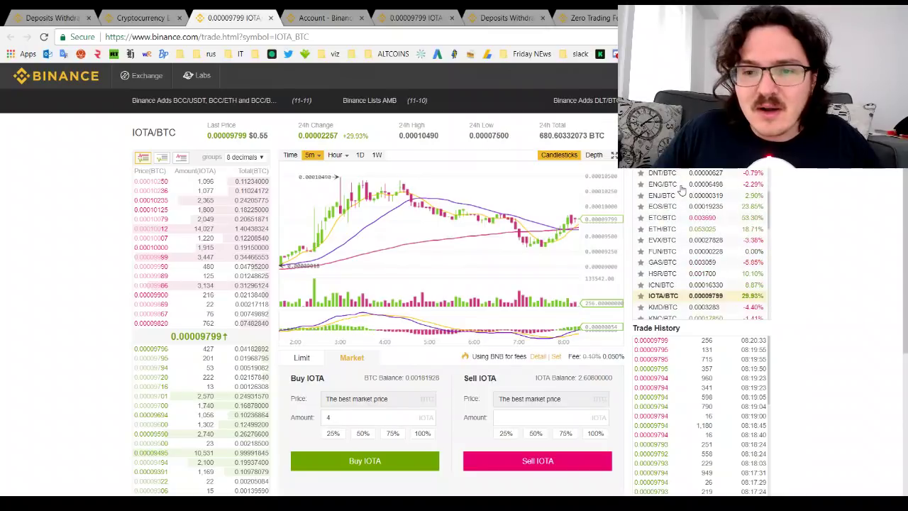
scroll(680, 188, "down", 3)
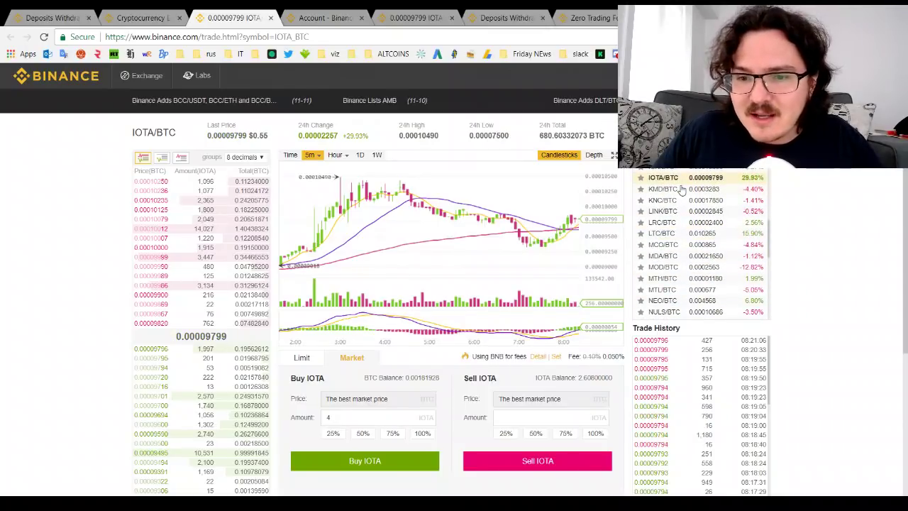
scroll(681, 190, "down", 2)
scroll(681, 190, "down", 2)
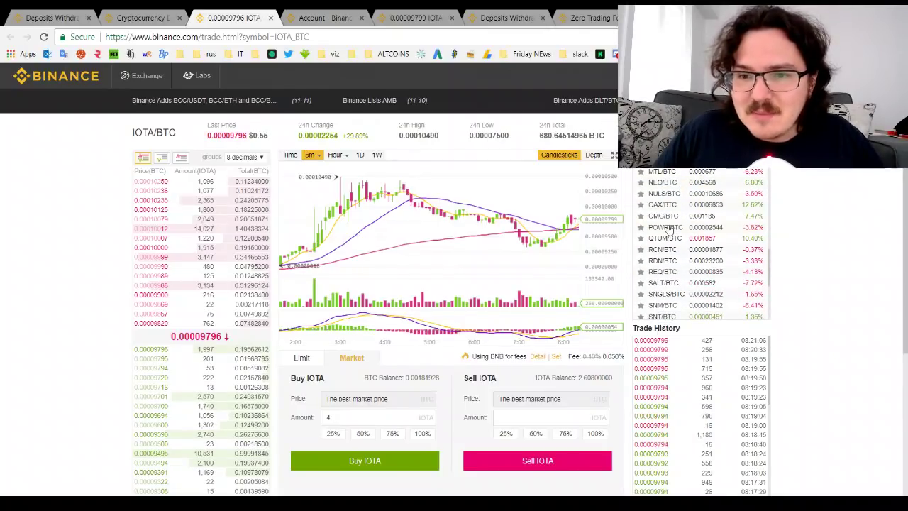
left_click(668, 228)
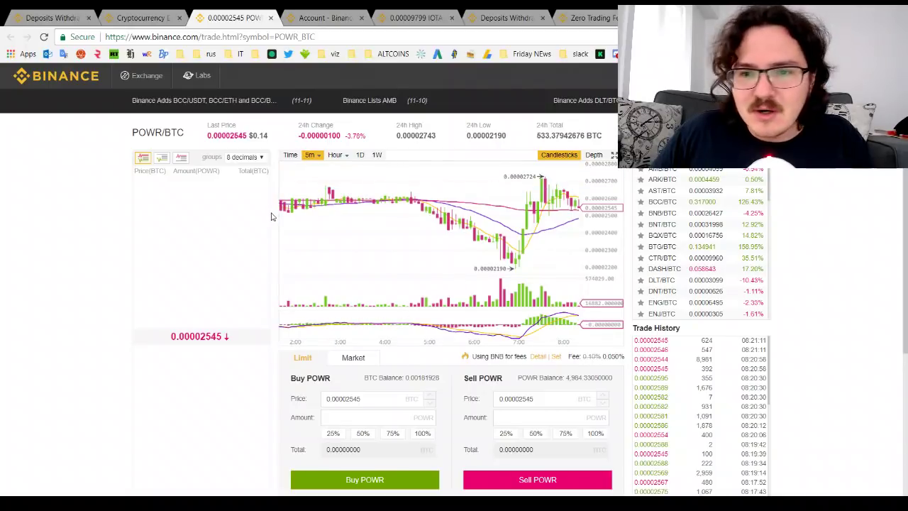
Step: Change the POWR/BTC chart from candlesticks to the Depth view
scroll(360, 212, "down", 2)
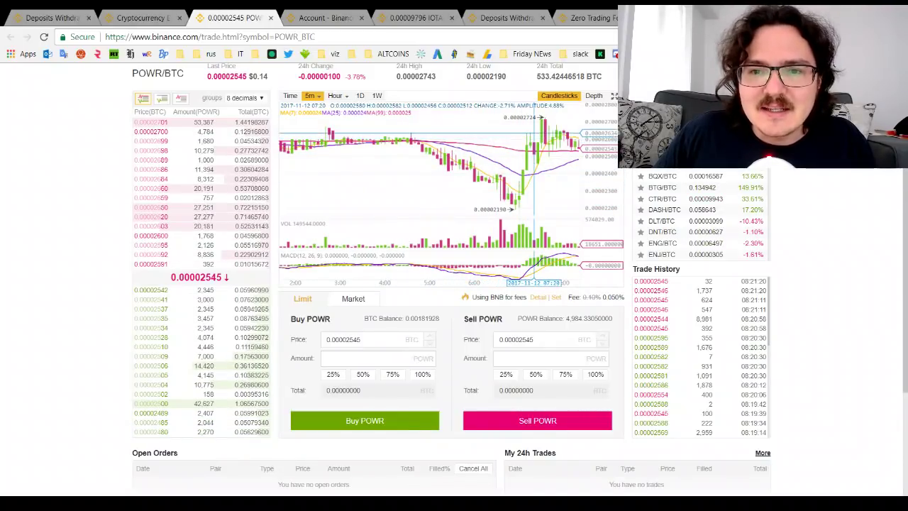
left_click(594, 96)
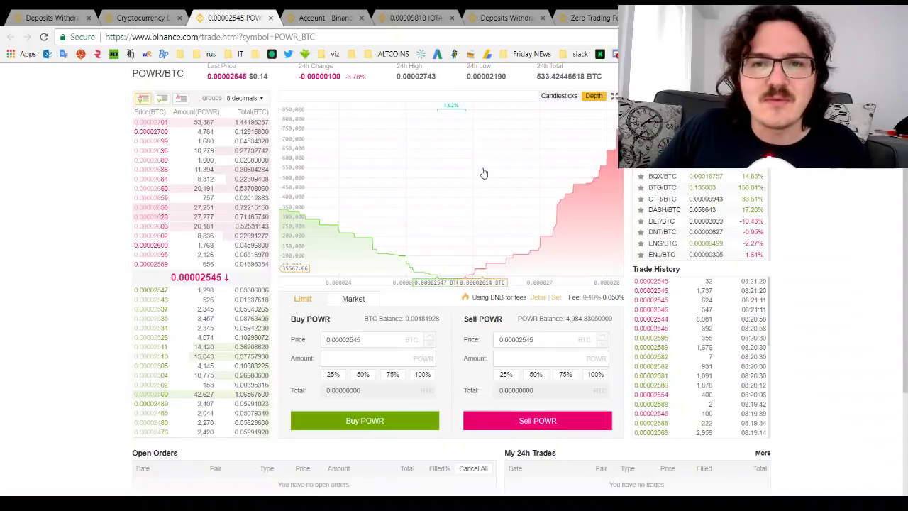
Step: Switch the POWR order form to market orders and fill in 100% for the buy amount and 25% for the sell amount
left_click(352, 300)
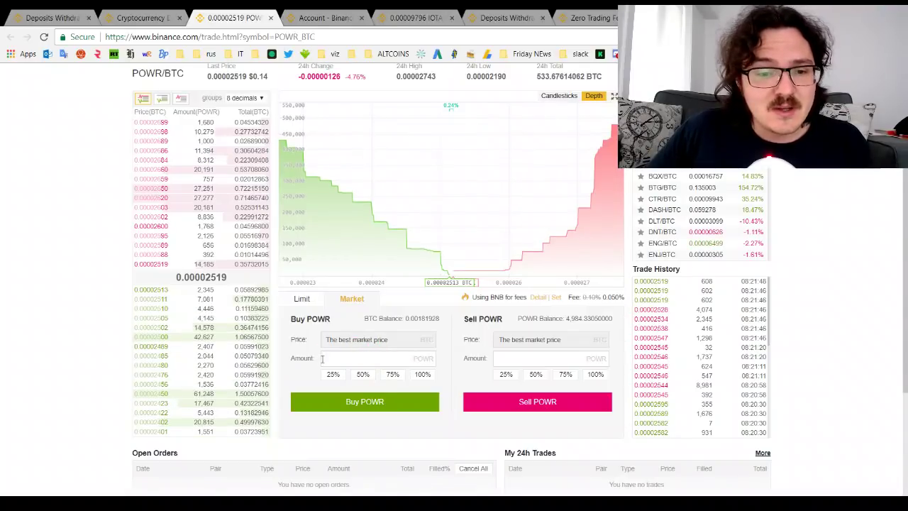
left_click(420, 375)
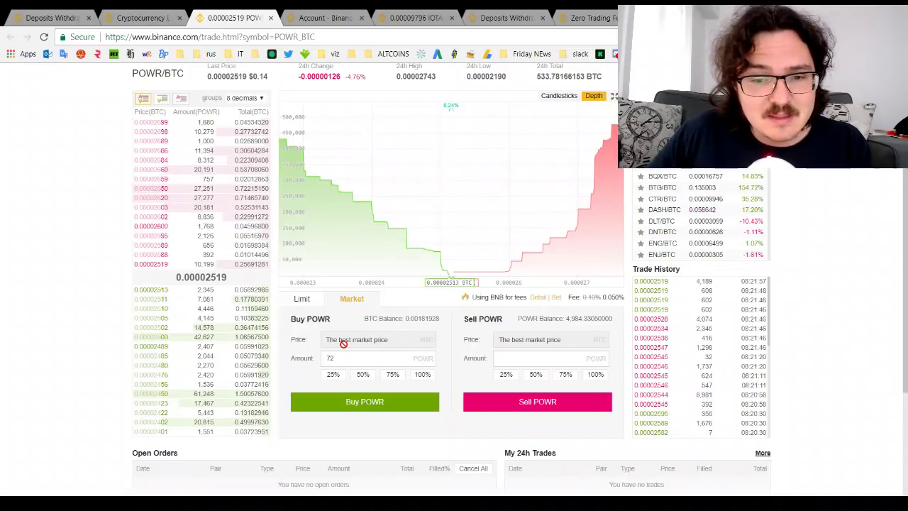
left_click(504, 375)
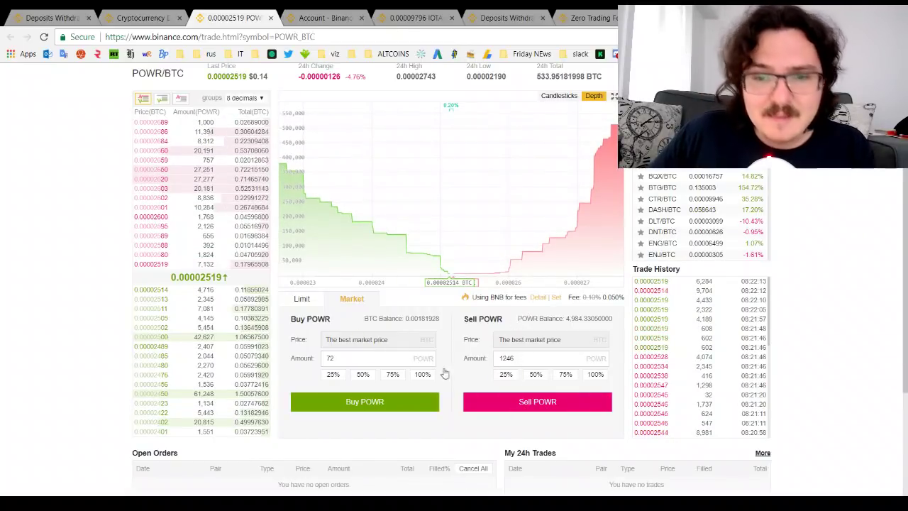
Step: Return to the limit order form and candlestick chart, and fill in a POWR buy at 0.00002200 BTC using 100% of the balance
left_click(304, 300)
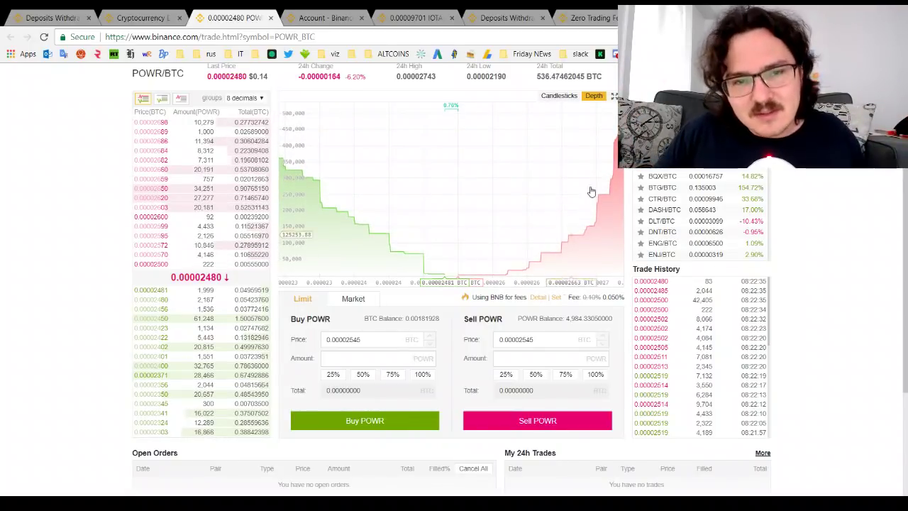
left_click(560, 96)
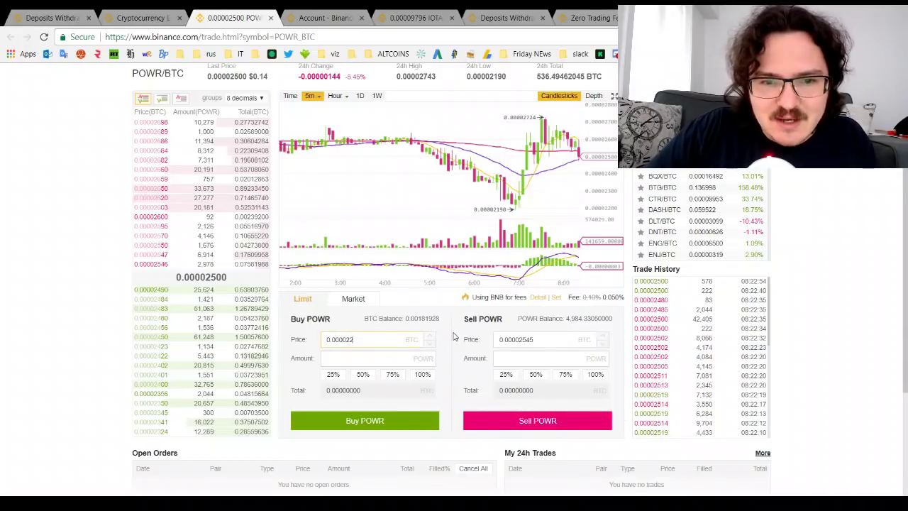
type("00")
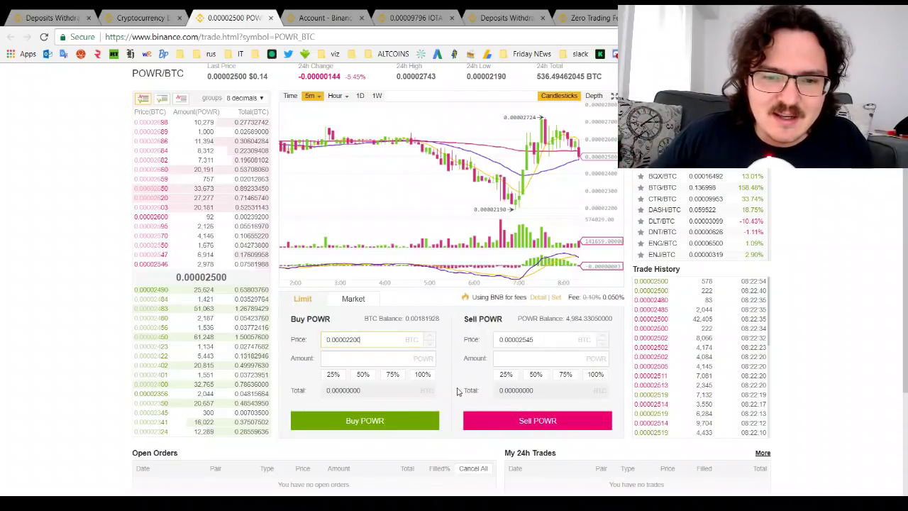
left_click(422, 374)
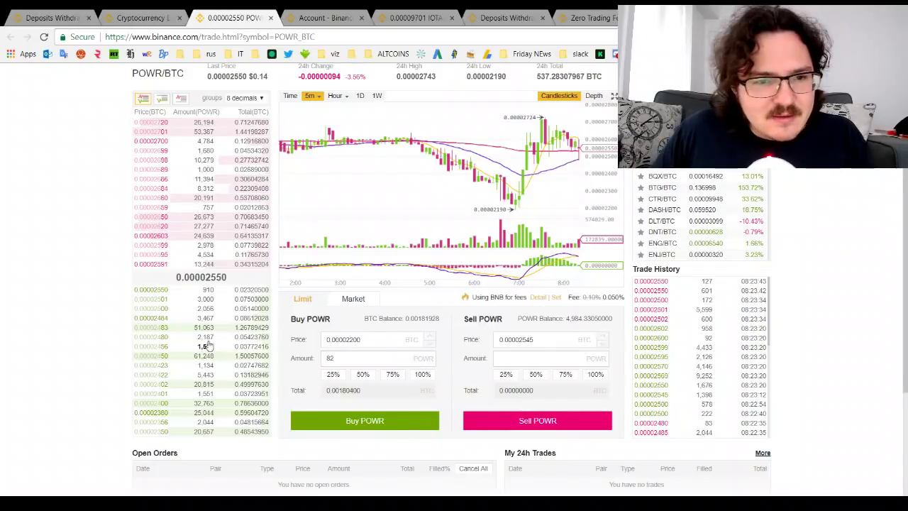
Step: Try to place a market buy order for POWR with 100% of the BTC balance
left_click(363, 299)
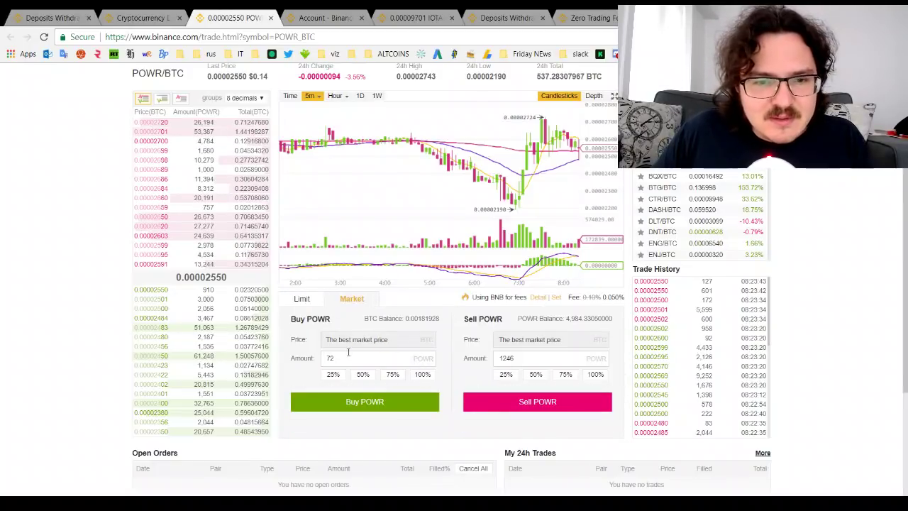
left_click(423, 374)
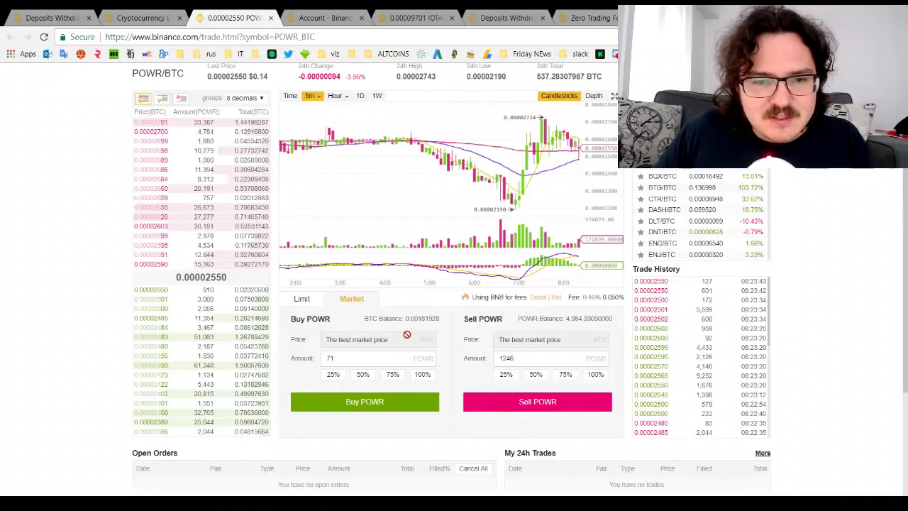
left_click(366, 405)
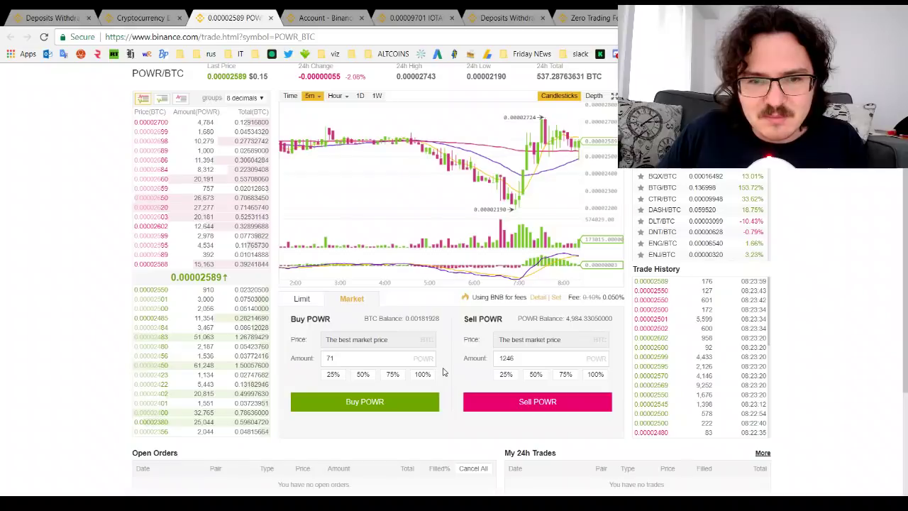
Step: Set the market buy amount to 70 POWR and submit the buy order
left_click(334, 358)
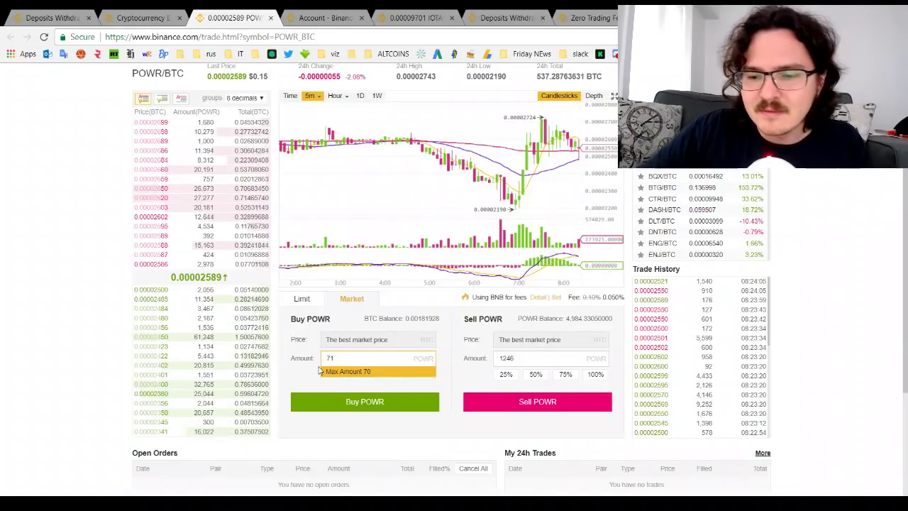
key("BackSpace")
type("0")
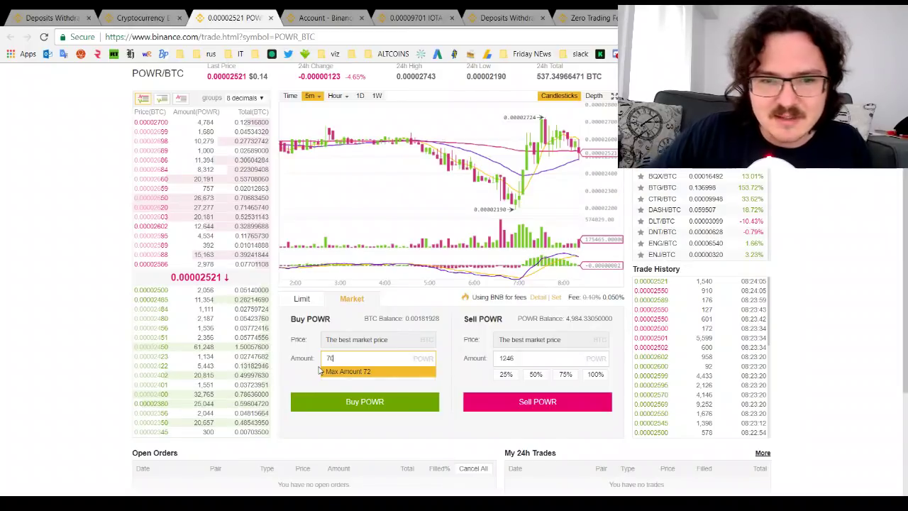
left_click(319, 376)
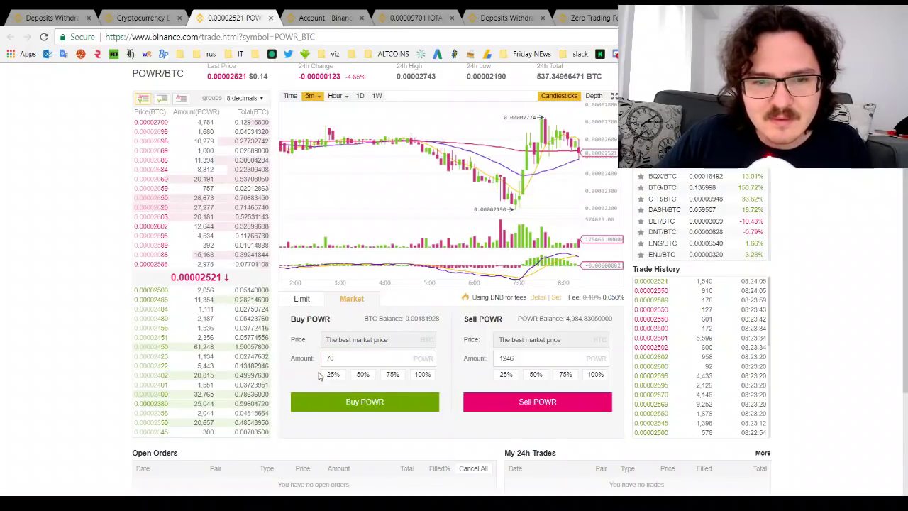
left_click(359, 403)
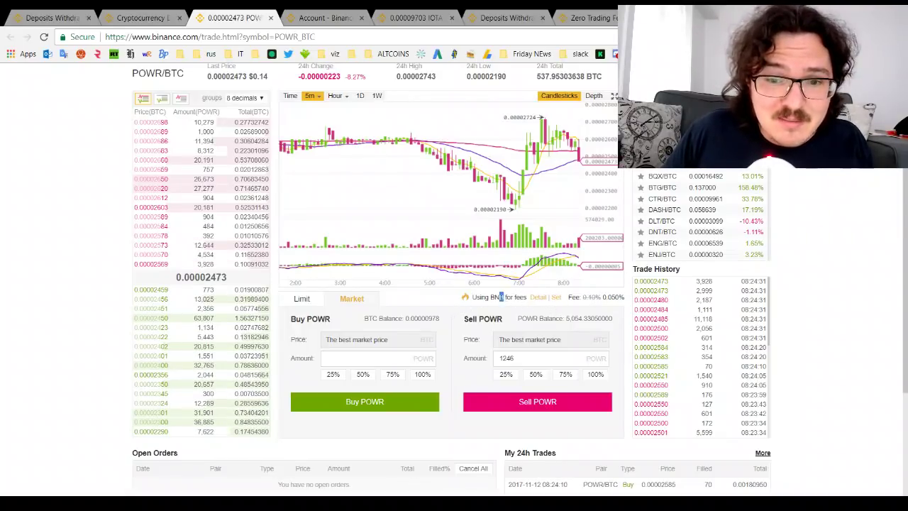
Step: Highlight BNB in the trading fee note and open the BNB/BTC market from the pair list
double_click(494, 298)
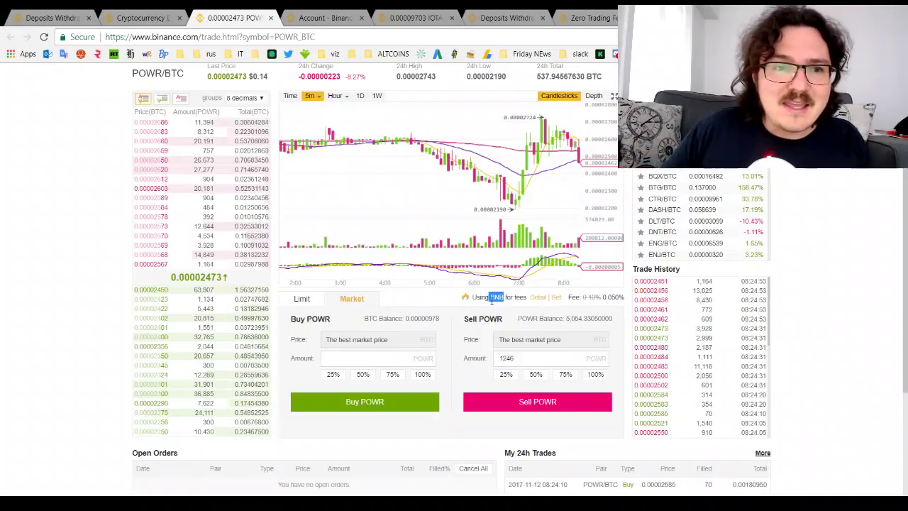
scroll(85, 270, "up", 1)
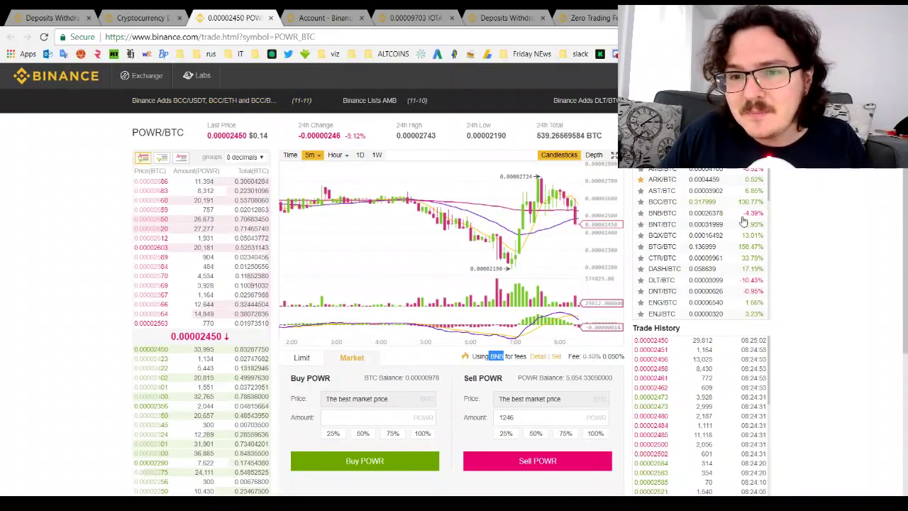
left_click(668, 217)
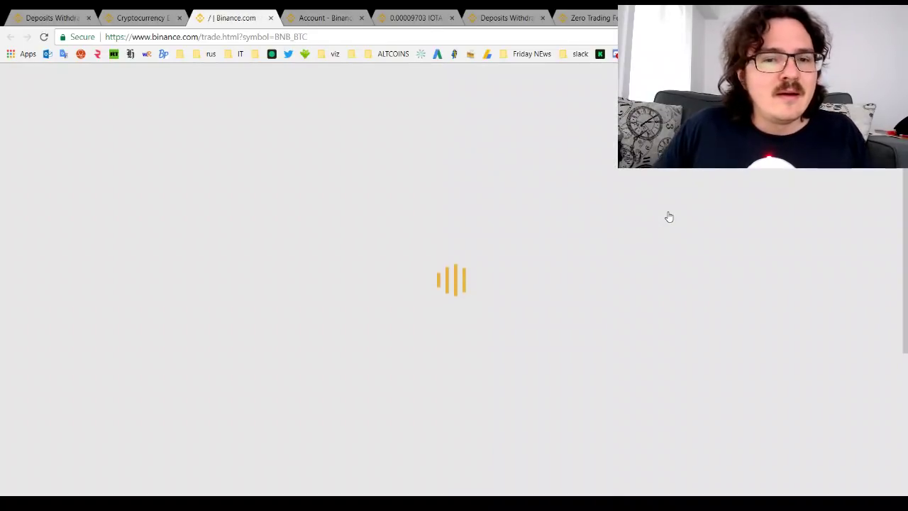
scroll(633, 356, "down", 1)
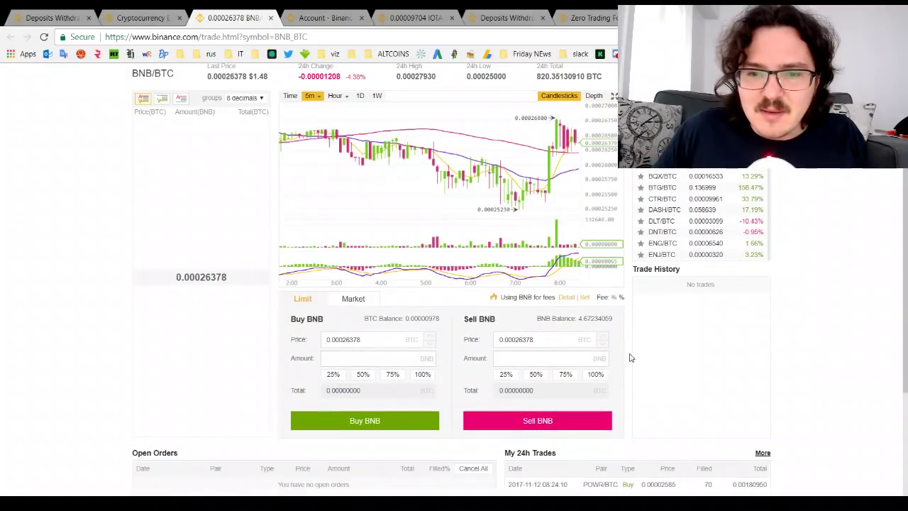
Step: View the account page's BNB fee setting, and hide zero balances in the Deposits & Withdrawals list
left_click(557, 298)
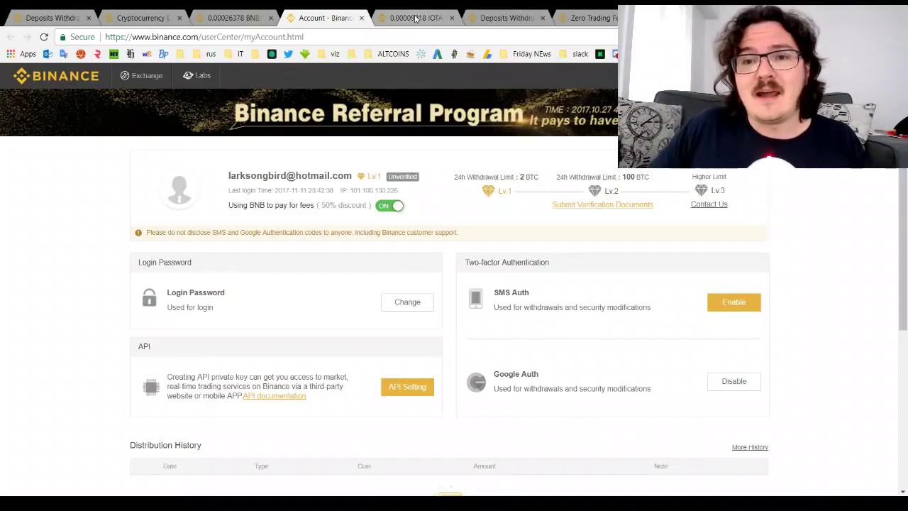
left_click(488, 14)
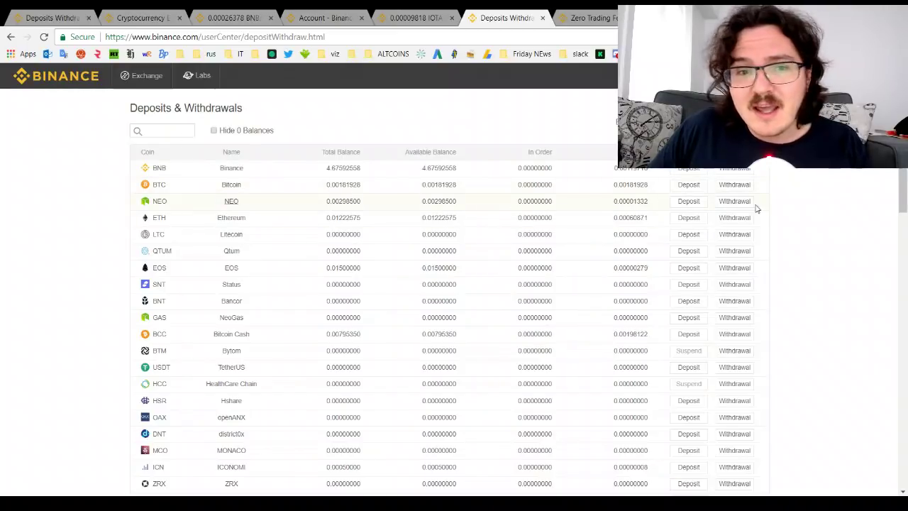
left_click(214, 131)
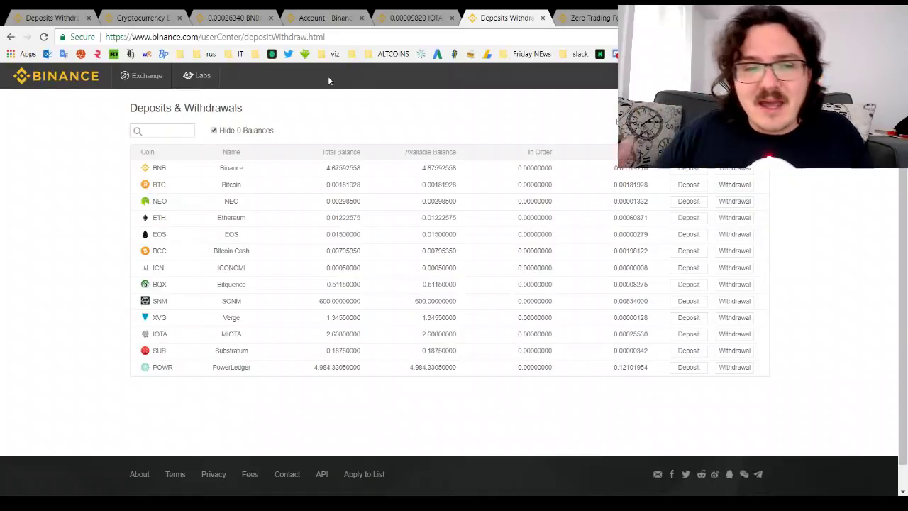
Step: Read the Zero Trading Fee Promotional Period announcement and display the BNB Markets pairs on the exchange's home page
left_click(596, 18)
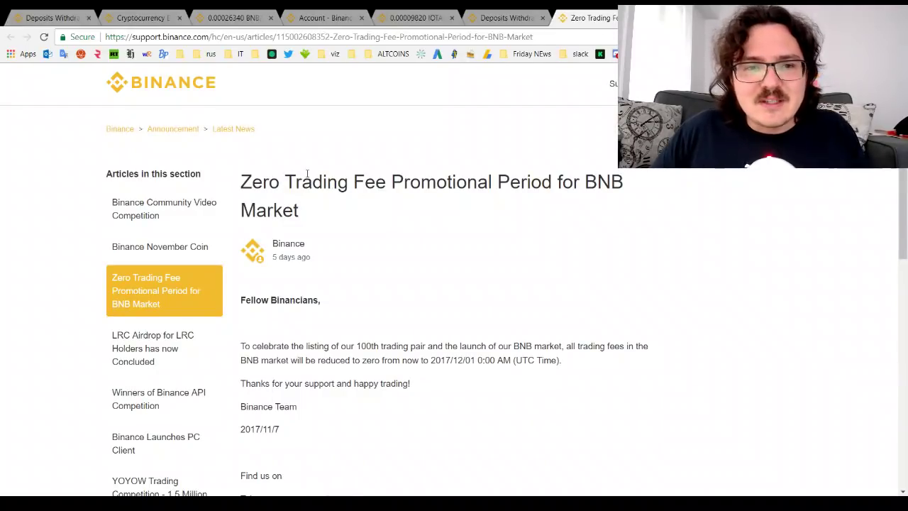
left_click_drag(327, 218, 230, 176)
left_click(57, 13)
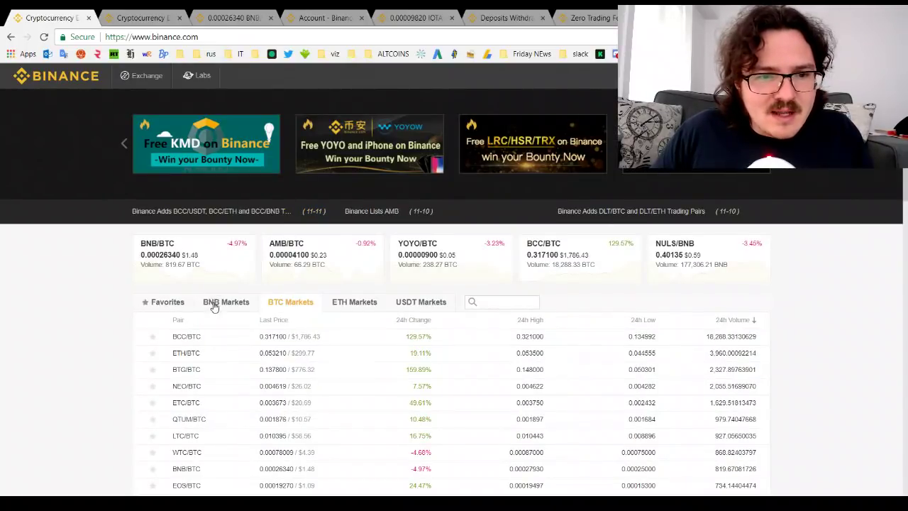
left_click(214, 304)
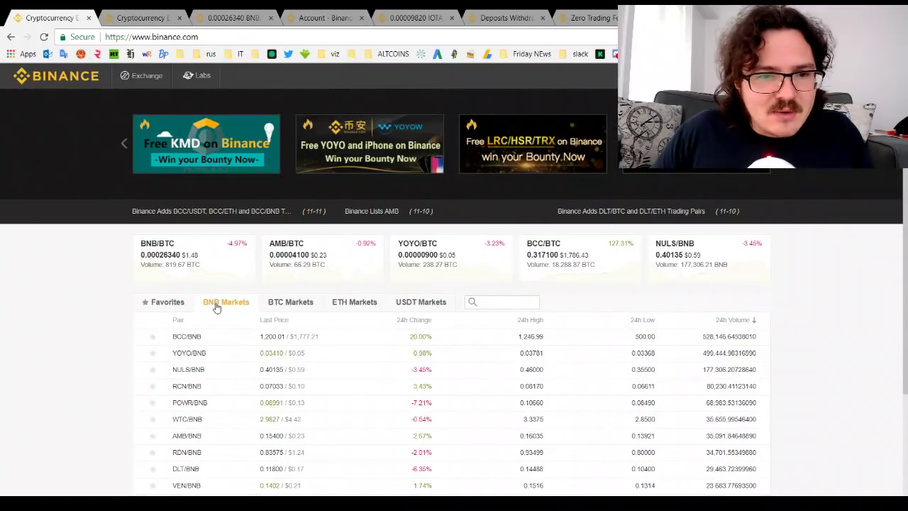
scroll(99, 281, "down", 3)
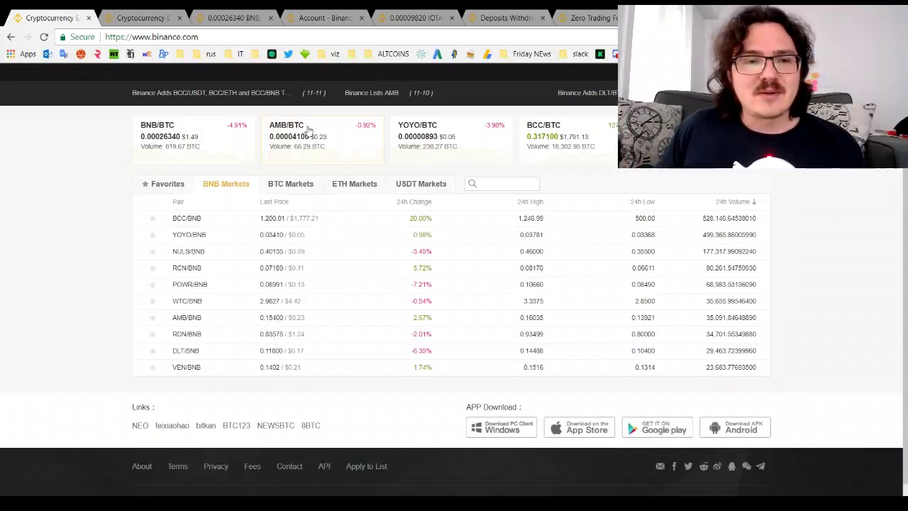
Step: Read the Binance November Coin announcement and look through the list of other articles in its section
left_click(682, 18)
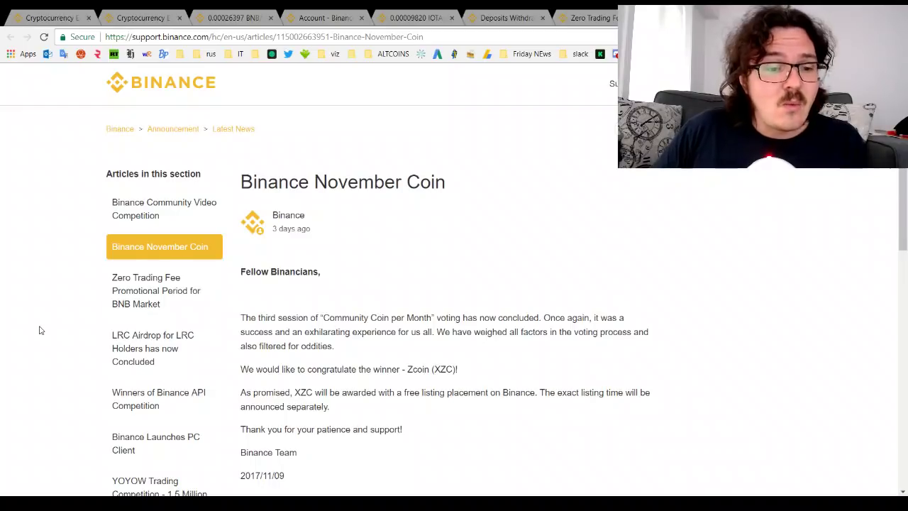
scroll(51, 315, "down", 2)
scroll(51, 315, "down", 3)
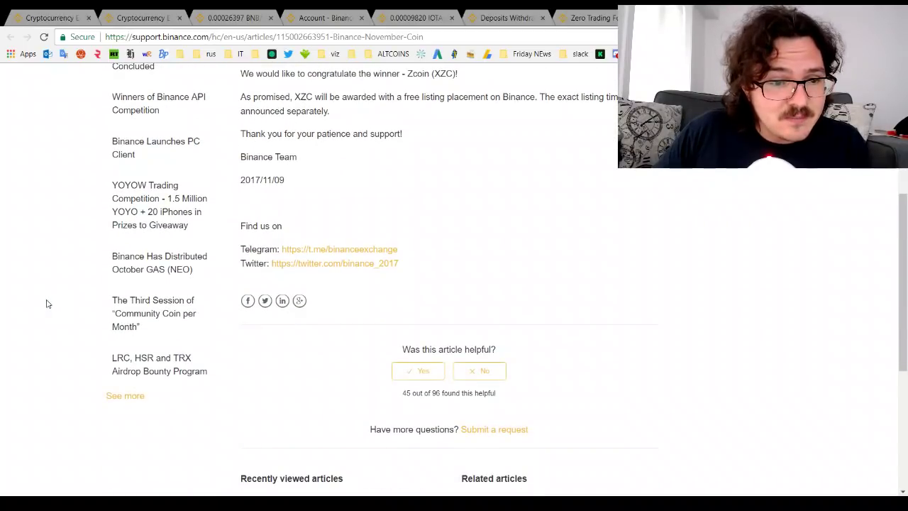
Step: Open the LRC, HSR and TRX Airdrop Bounty Program article and read the rules of its three airdrops
left_click(174, 362)
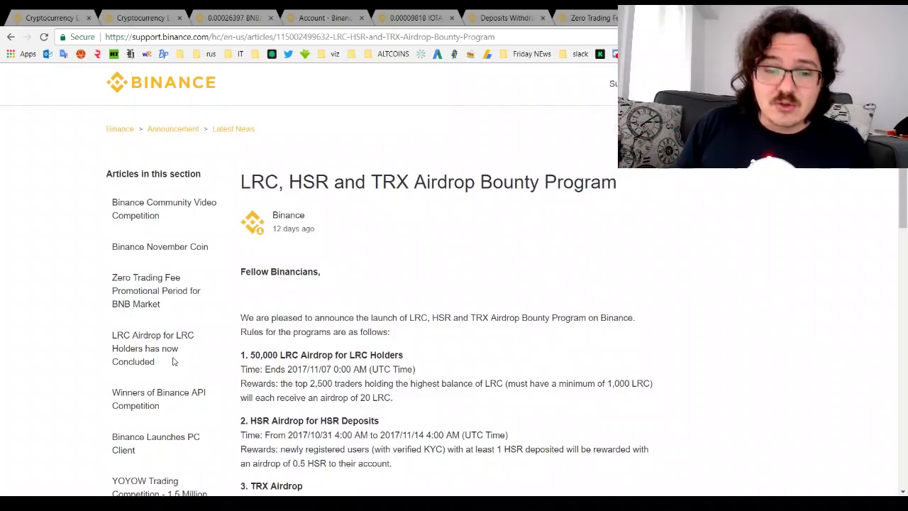
scroll(497, 241, "down", 3)
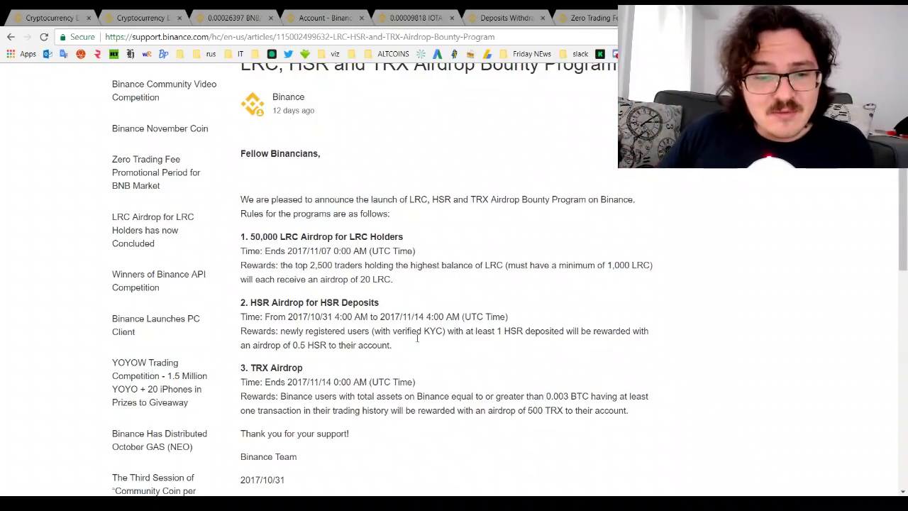
scroll(447, 383, "down", 2)
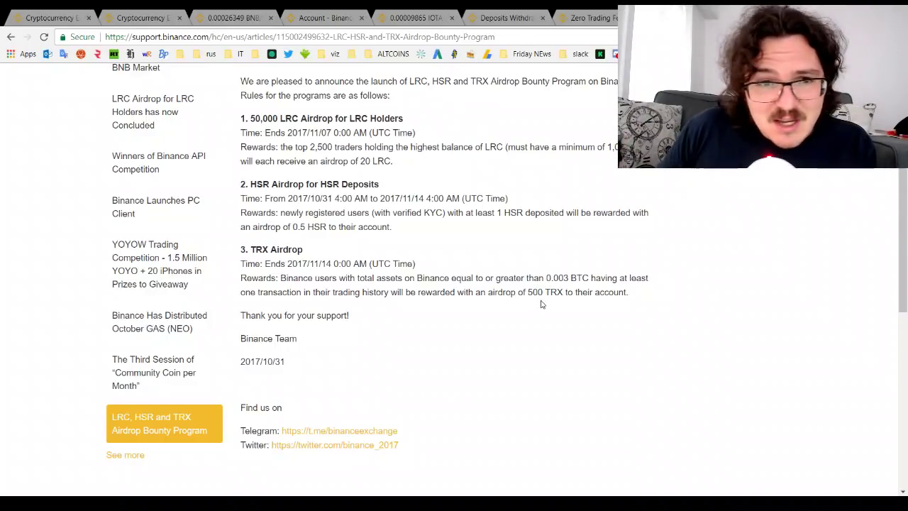
scroll(545, 325, "up", 1)
scroll(545, 325, "up", 3)
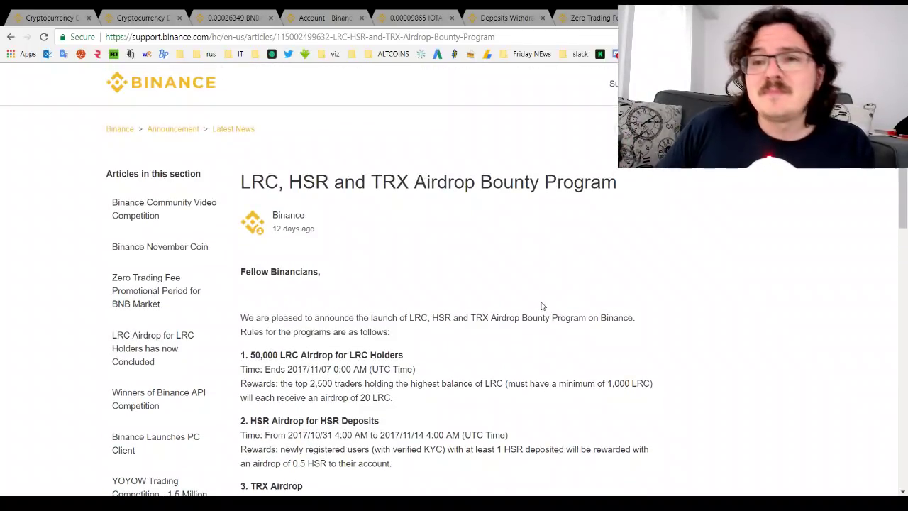